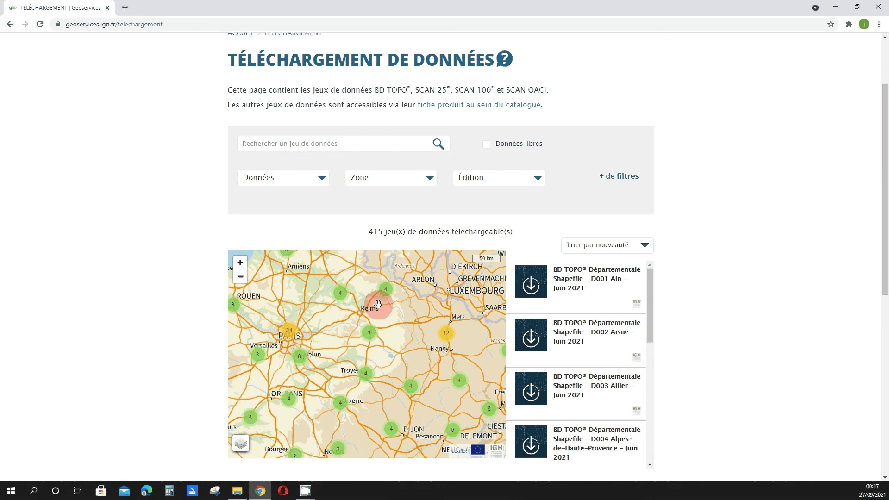
- Open the download page of the BD TOPO Départementale Shapefile D051 Marne Mars 2021 dataset from the map
click(369, 332)
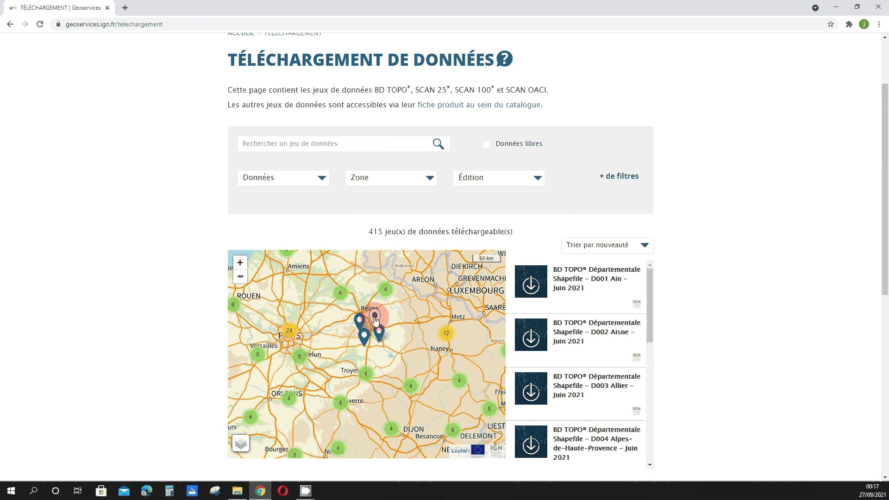
click(360, 320)
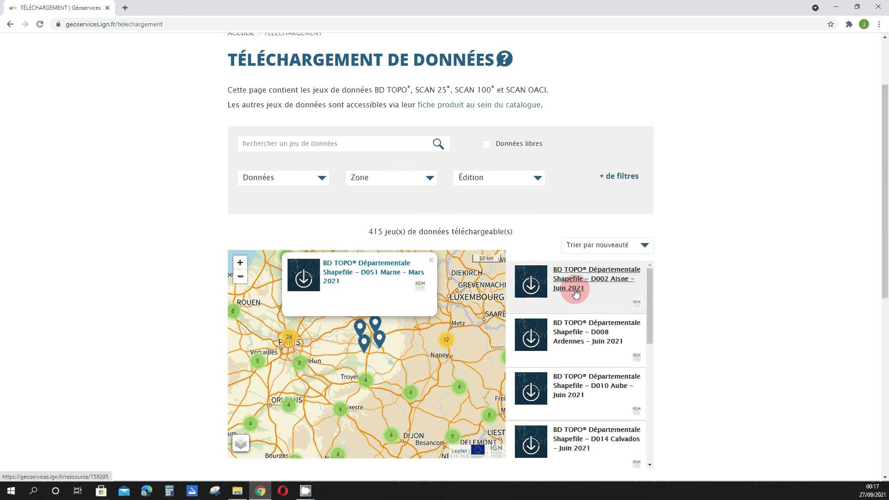
click(358, 273)
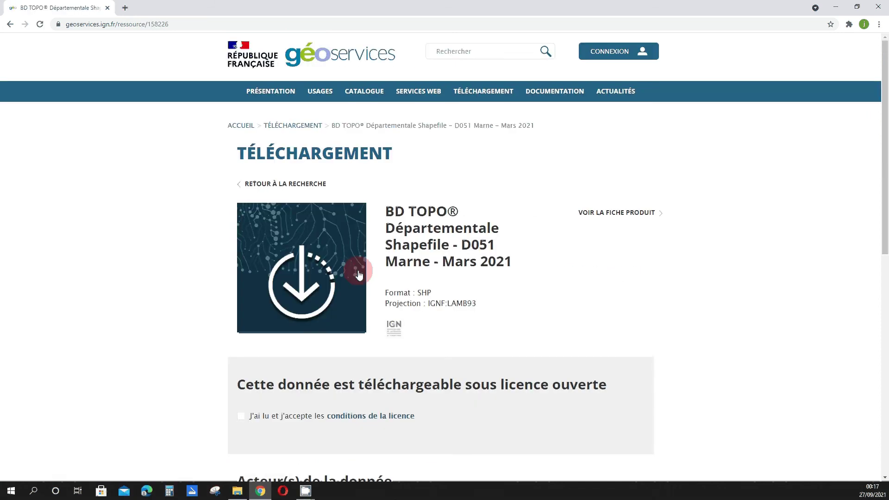
- Accept the licence conditions for the D051 Marne dataset to reveal its downloadable file
scroll(368, 246, down, 2)
click(241, 323)
scroll(398, 338, down, 2)
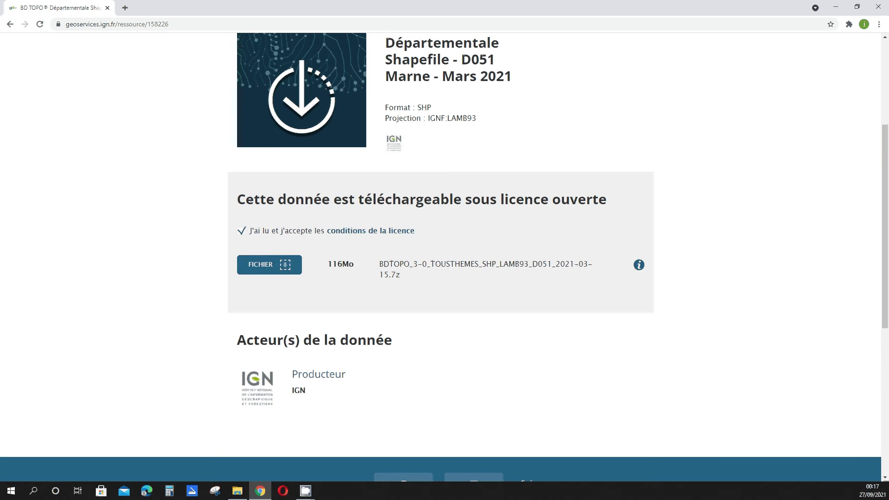
- Inspect the downloaded BDTOPO D051 .7z archive with 7-Zip from the Téléchargements folder, and close the open windows
click(238, 491)
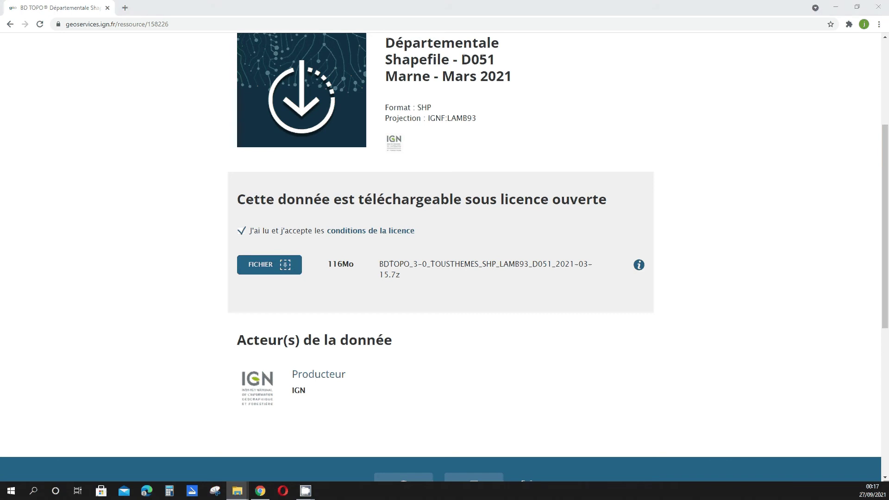
drag(201, 123, 201, 12)
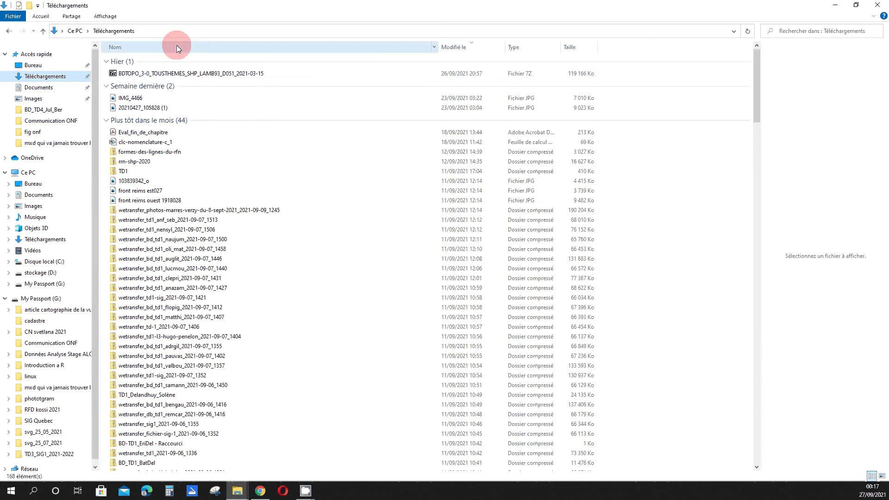
right_click(150, 73)
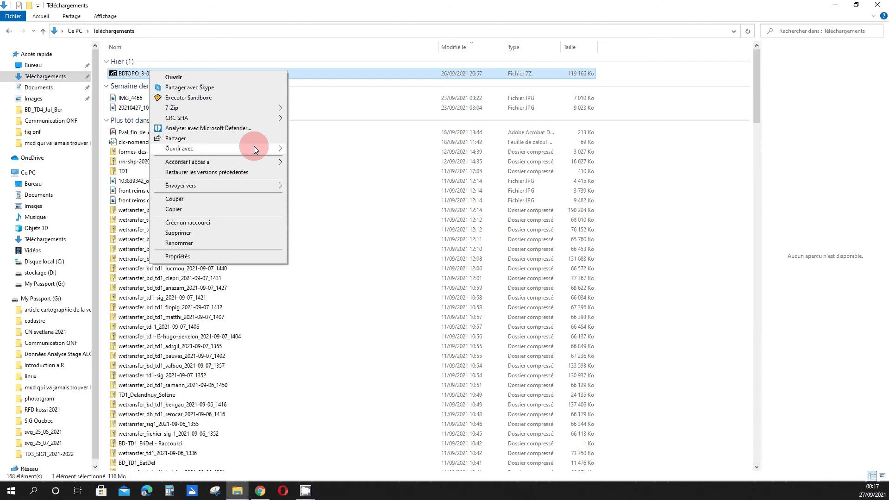
mouse_move(239, 148)
click(333, 151)
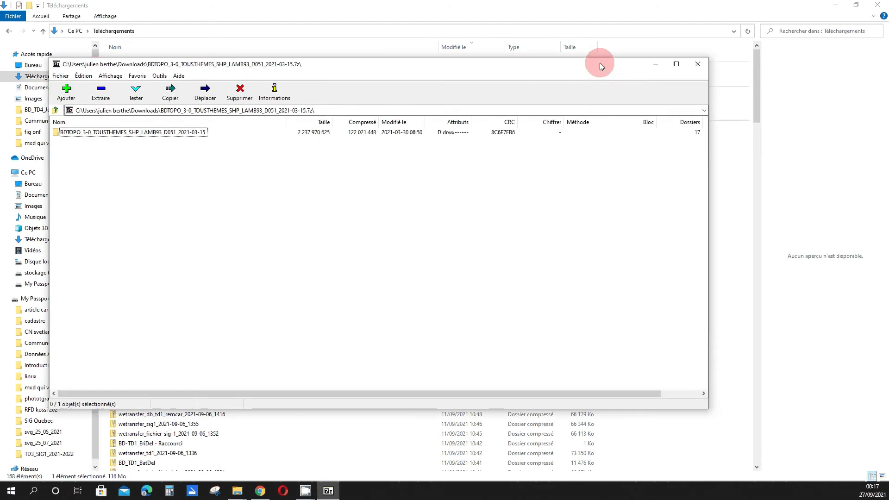
drag(290, 133, 254, 182)
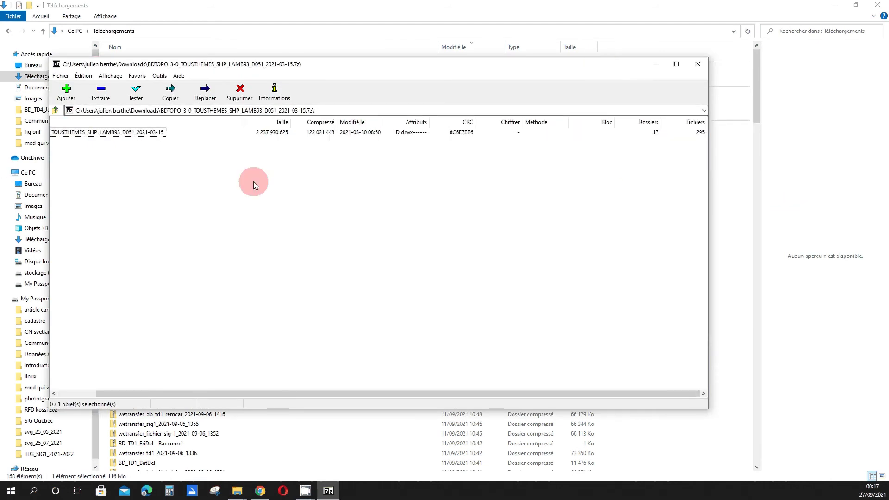
click(698, 64)
click(878, 4)
click(878, 6)
- Examine the contents of the exercice 1 and exercice 2 subfolders in BD_TD4_Jul_Ber, and close the folder
double_click(174, 108)
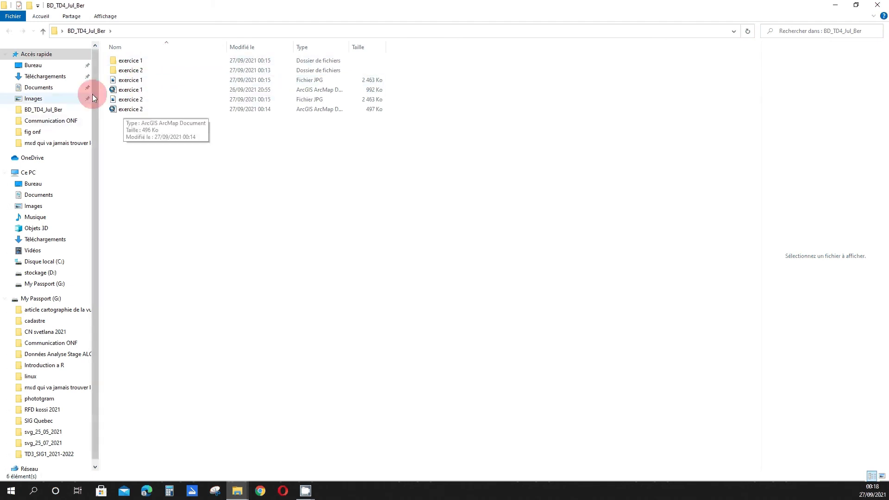
double_click(124, 60)
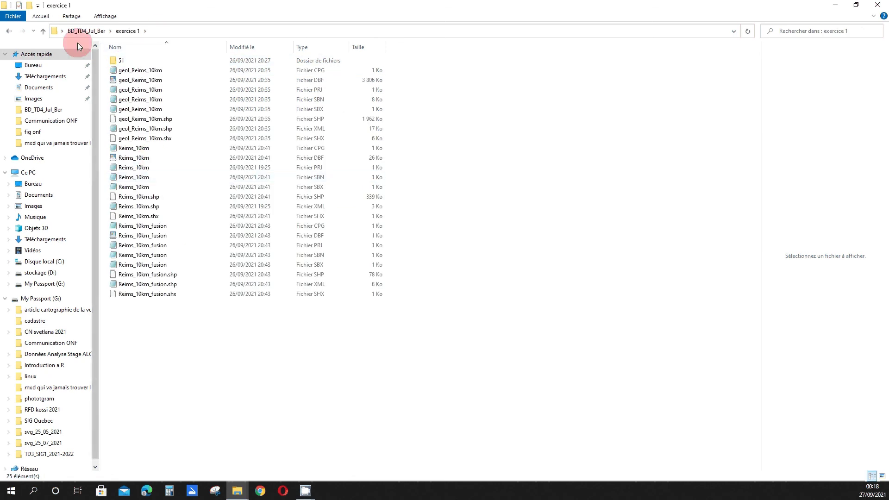
click(13, 31)
double_click(130, 74)
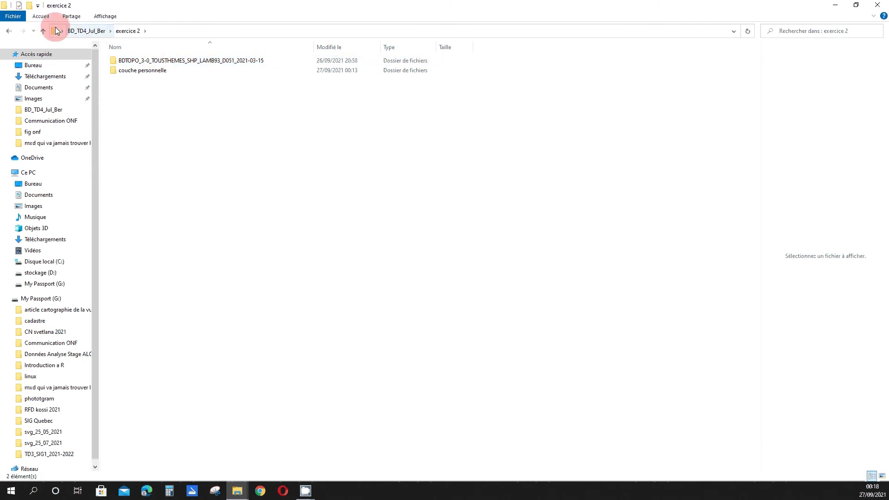
click(877, 5)
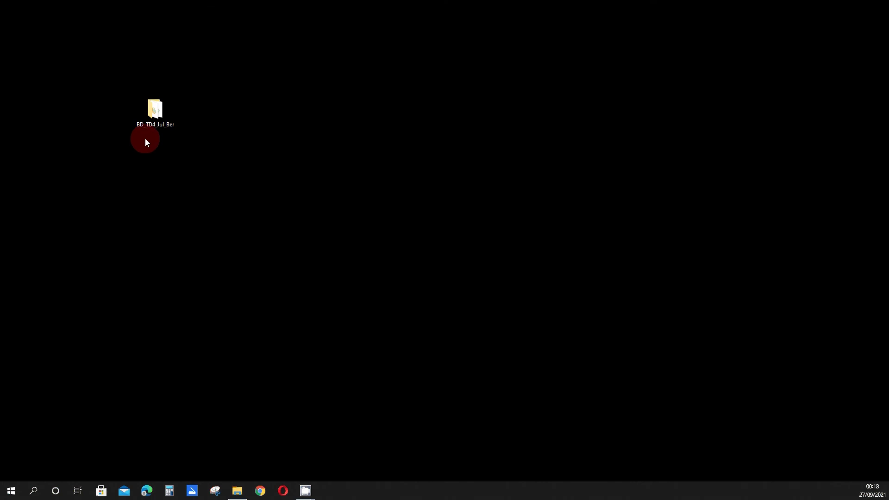
right_click(165, 110)
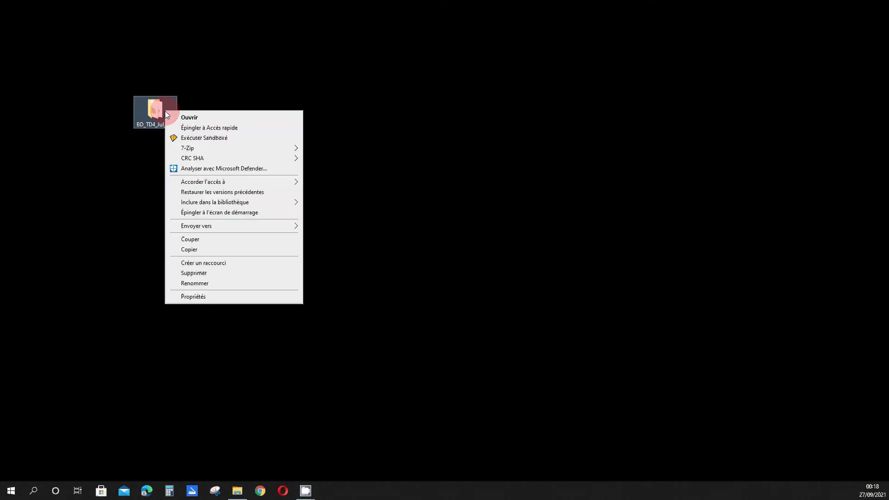
mouse_move(255, 226)
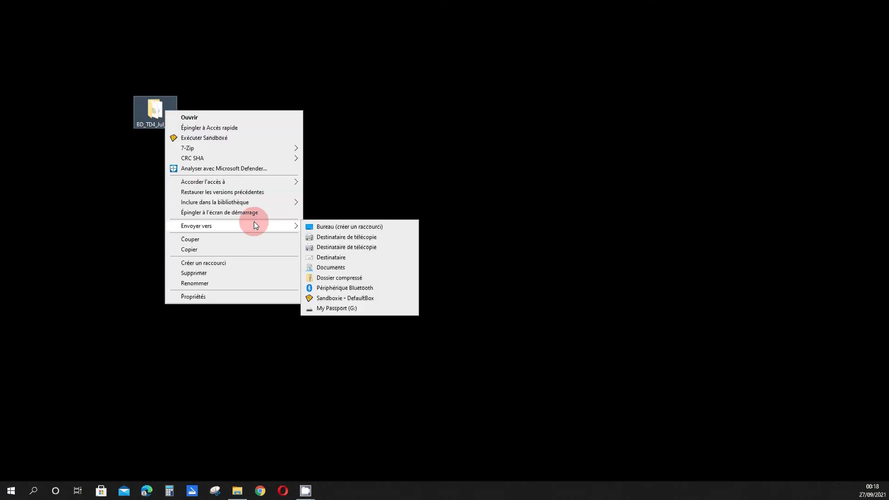
click(397, 122)
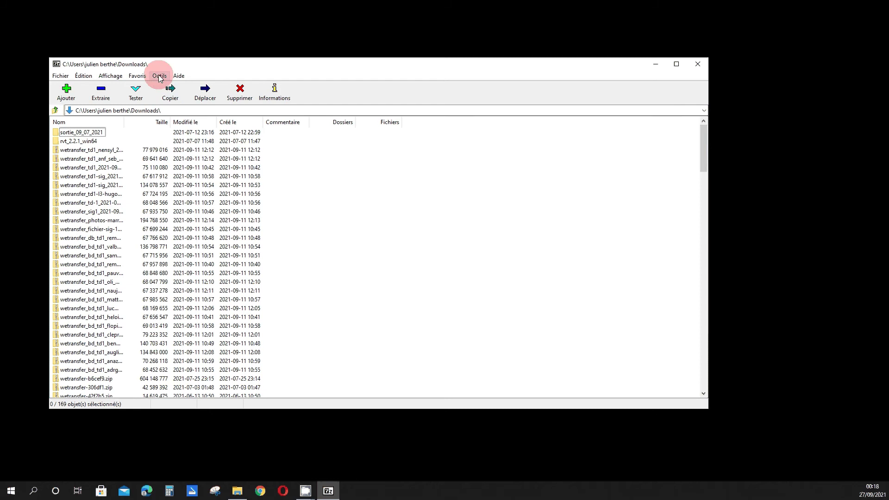
- Try to locate the BD_TD4_Jul_Ber folder under the user profile on the C: drive in the 7-Zip file manager
drag(166, 65, 406, 100)
click(318, 145)
click(295, 145)
click(296, 145)
click(298, 147)
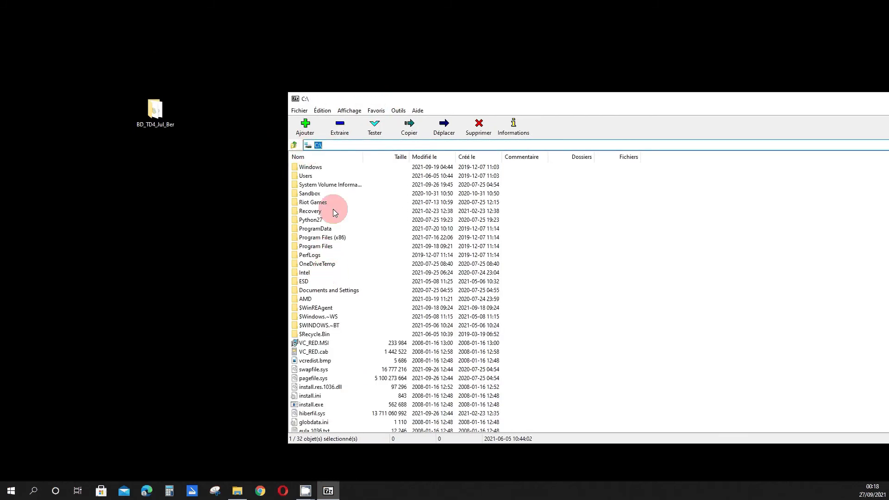
double_click(308, 176)
double_click(312, 175)
scroll(347, 231, down, 3)
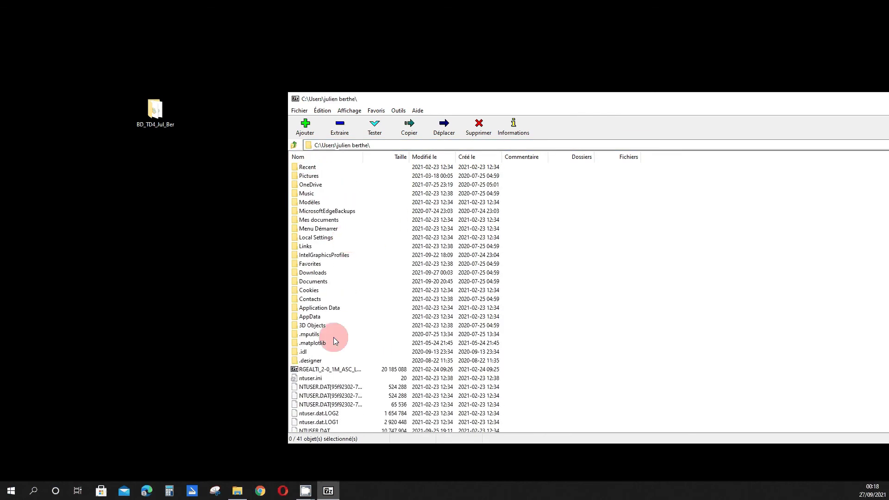
scroll(335, 268, up, 3)
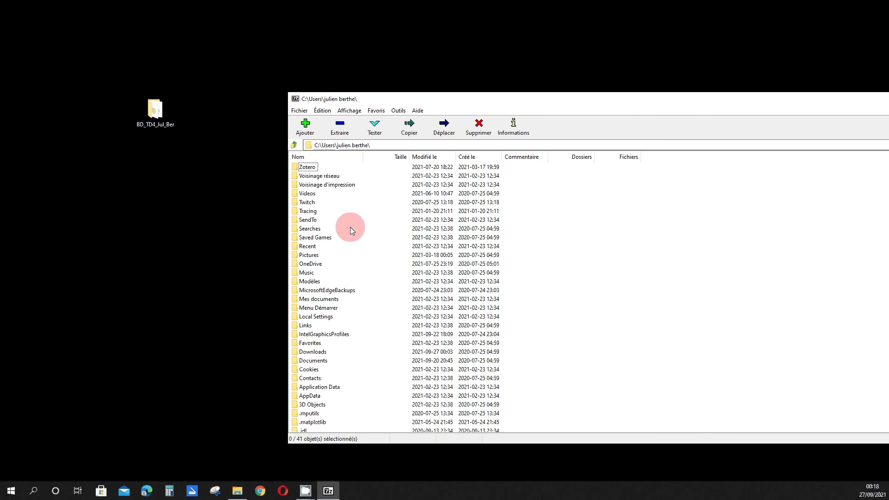
- Check the storage location of the BD_TD4_Jul_Ber desktop folder in its properties
right_click(137, 101)
click(175, 289)
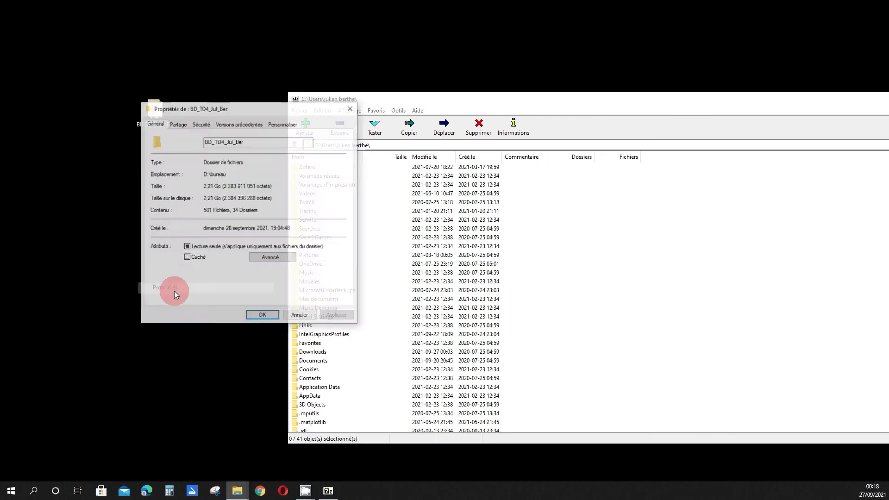
drag(203, 174, 239, 187)
- Browse to the D:\bureau folder in the 7-Zip file manager and find BD_TD4_Jul_Ber
click(565, 113)
click(294, 145)
click(296, 146)
double_click(300, 173)
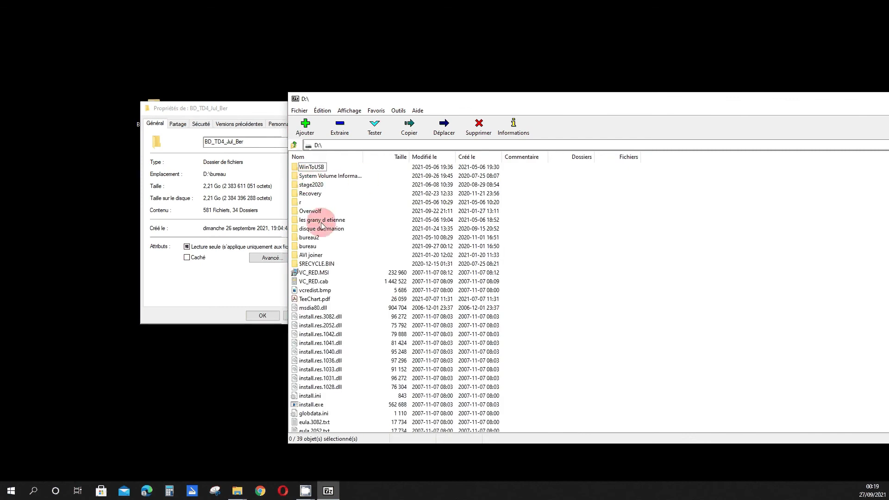
double_click(307, 246)
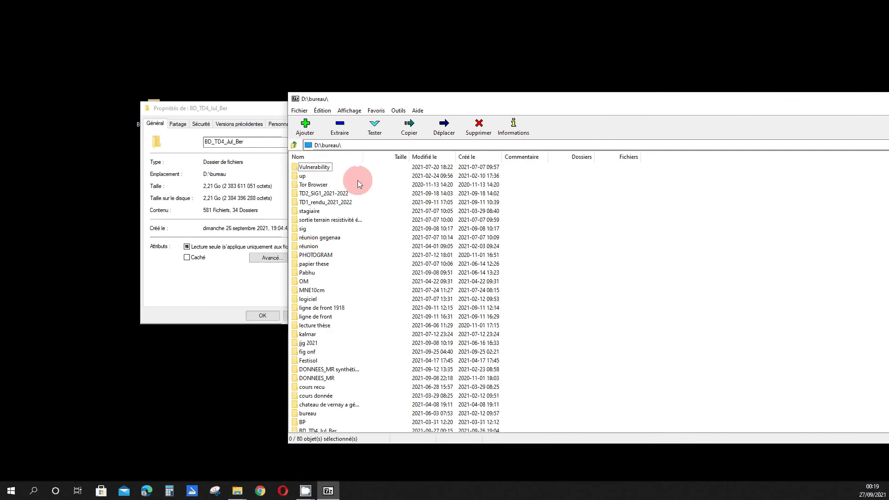
scroll(352, 221, down, 4)
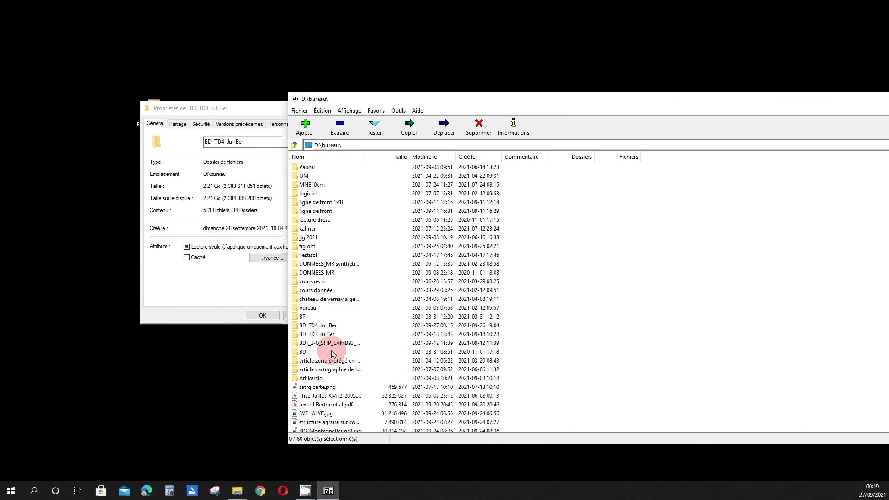
- Compress the BD_TD4_Jul_Ber folder into BD_TD4_Jul_Ber.zip in zip format with the Ultra compression level
click(318, 325)
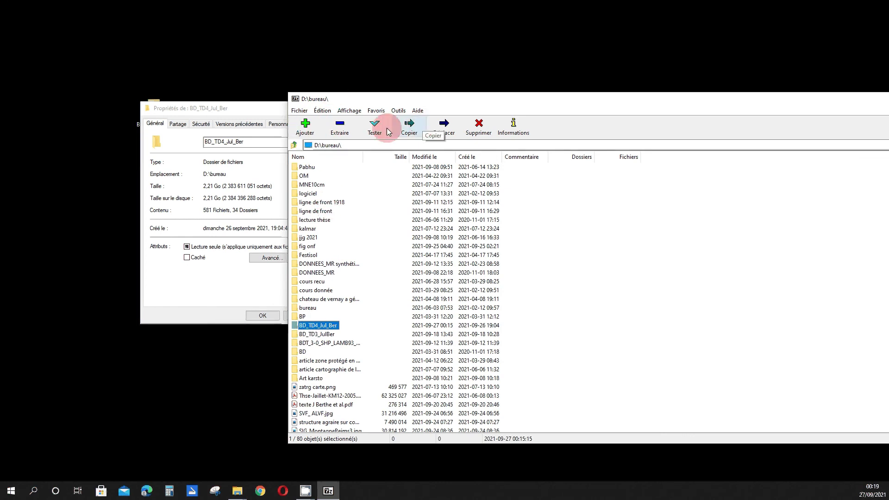
click(303, 130)
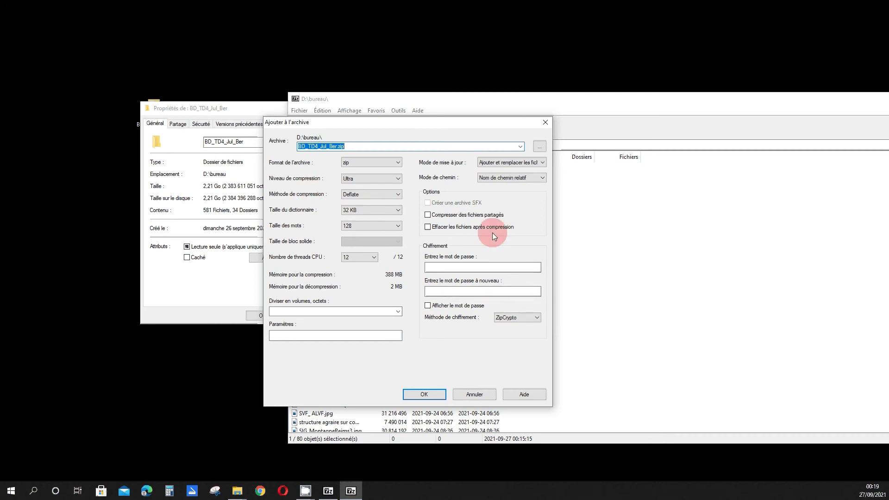
click(370, 178)
click(372, 180)
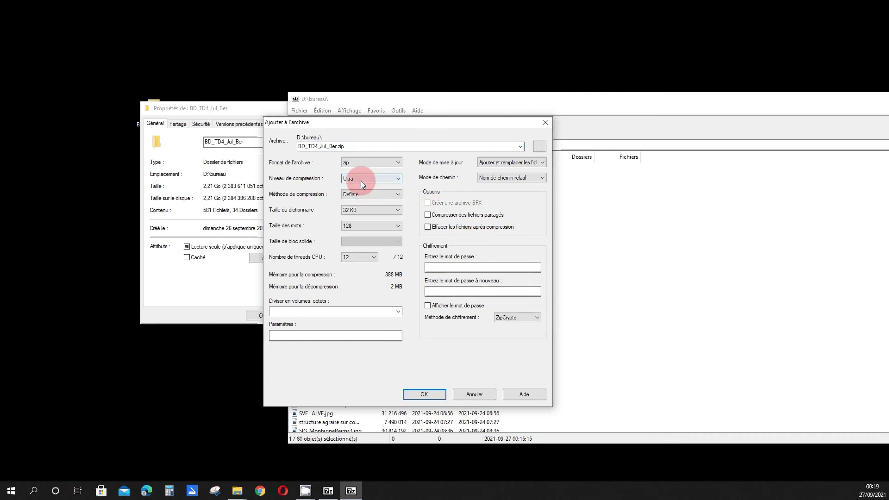
click(424, 394)
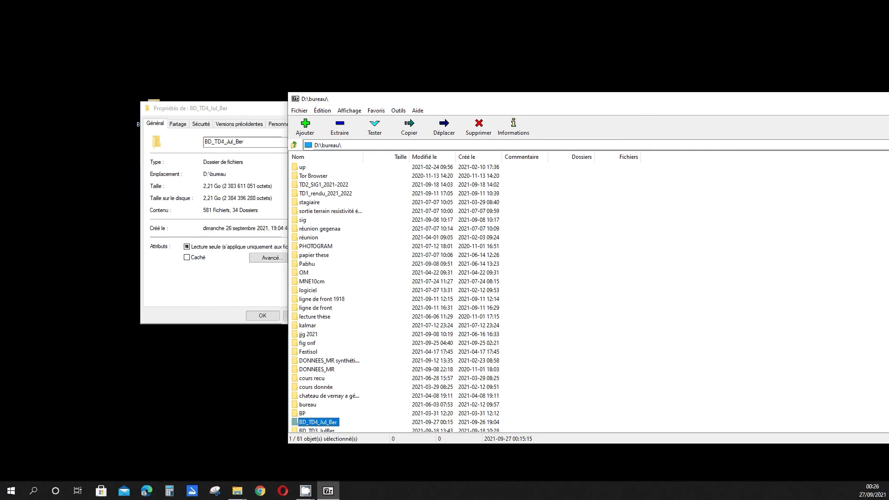
- Check the size of the BD_TD4_Jul_Ber zip archive in its properties, and close the properties and 7-Zip windows
right_click(99, 54)
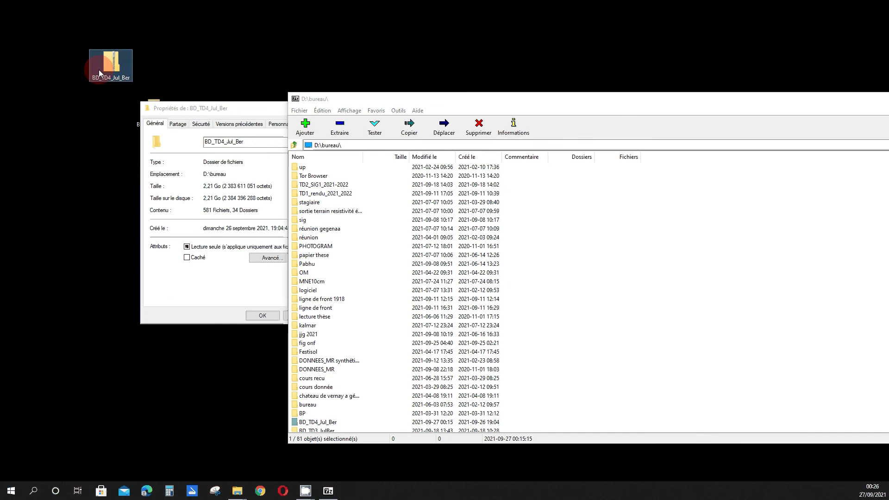
click(141, 269)
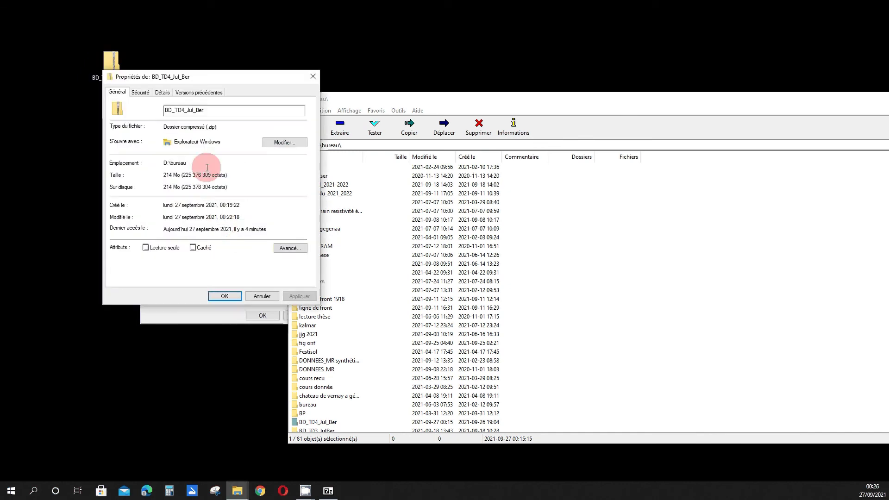
click(313, 77)
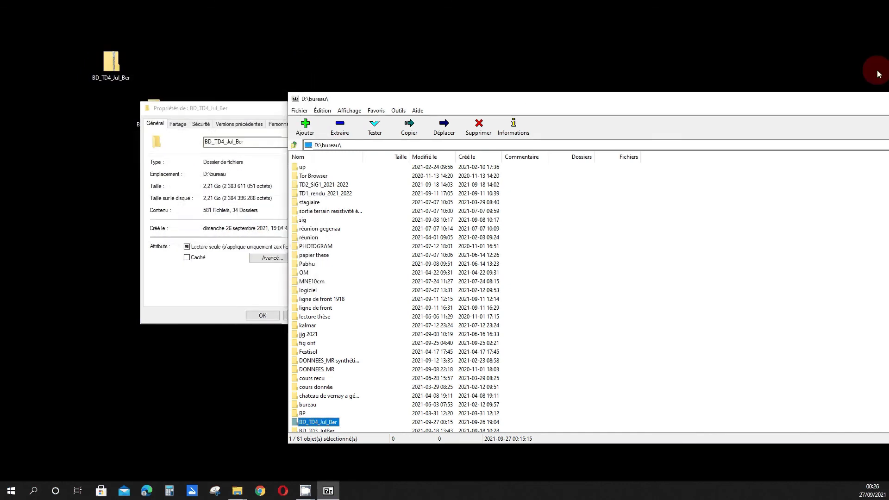
click(853, 99)
click(829, 103)
click(349, 112)
- Bring up the options of the uncompressed BD_TD4_Jul_Ber folder on the desktop
right_click(142, 122)
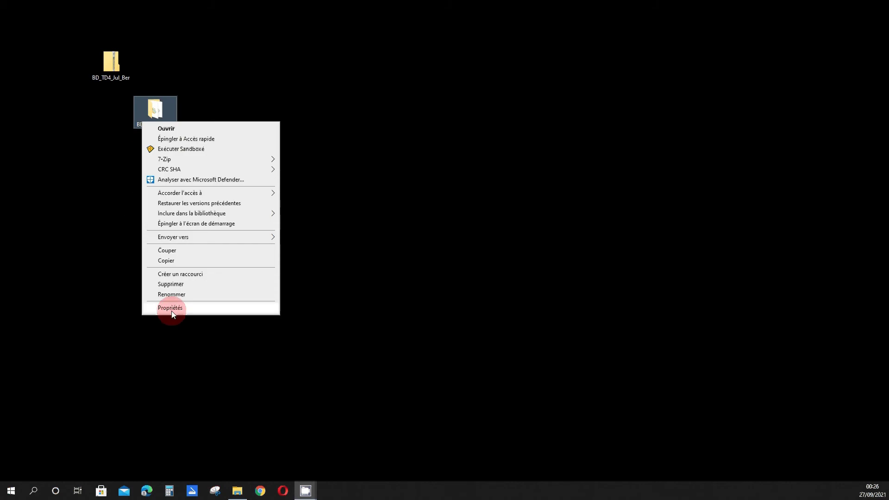